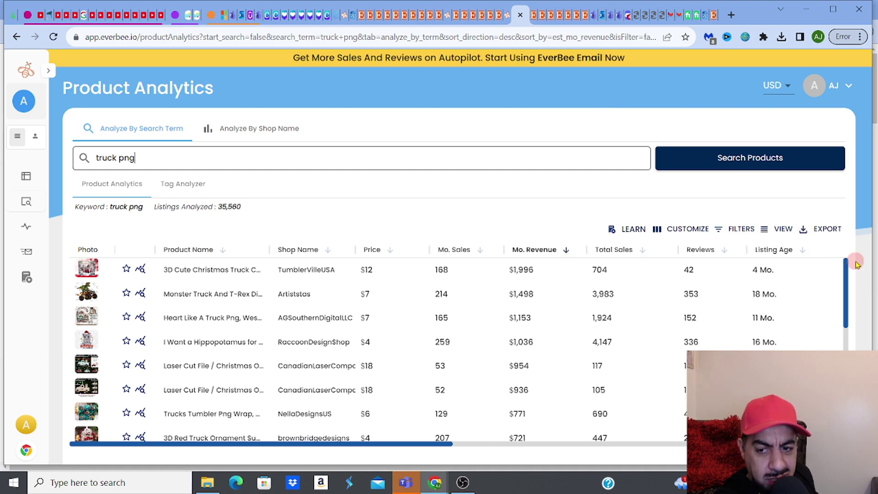
Step: Open the details of the "Fall Gnomes Truck Png" listing by Artiststas in the truck png results and view it on Etsy
left_click_drag(847, 267, 846, 299)
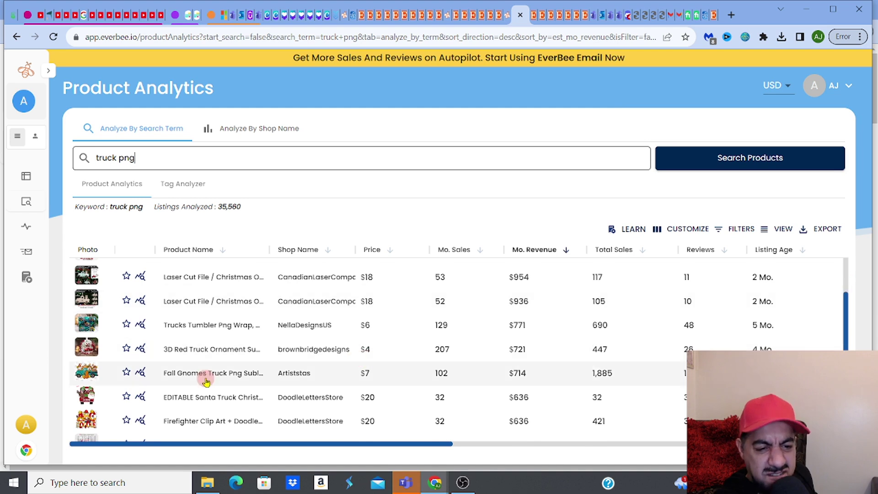
mouse_move(91, 371)
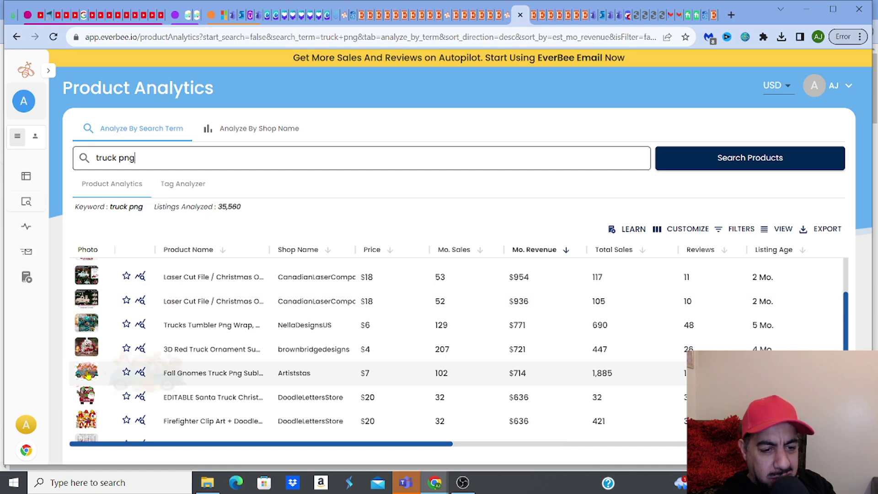
left_click(88, 375)
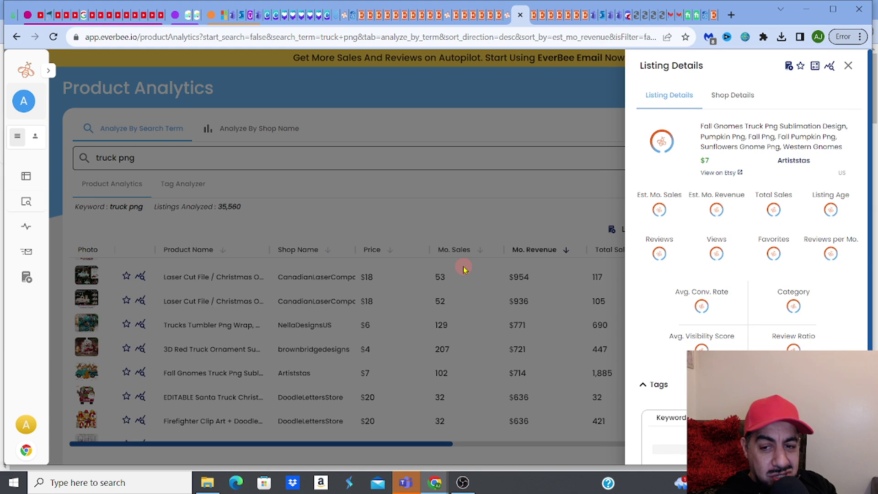
left_click(721, 175)
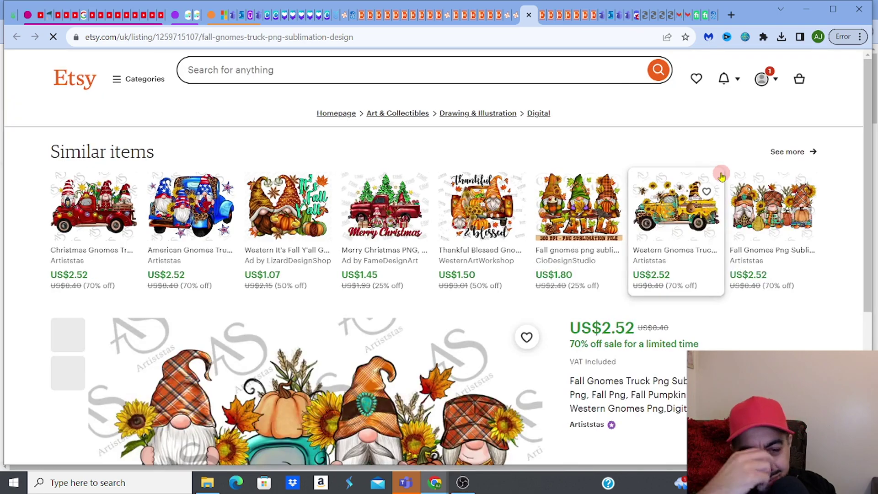
Step: View the fall gnomes truck listing's T-shirt mockup image and return to the main design image
left_click_drag(867, 109, 871, 147)
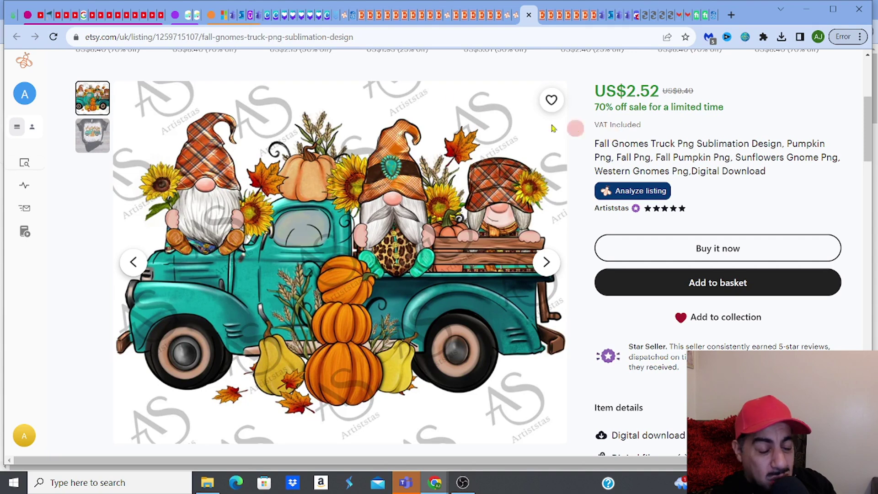
left_click(94, 132)
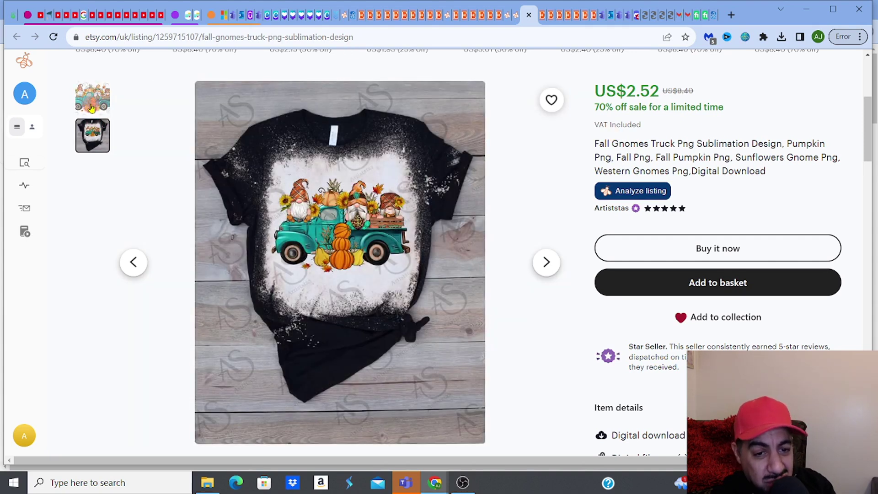
left_click(92, 108)
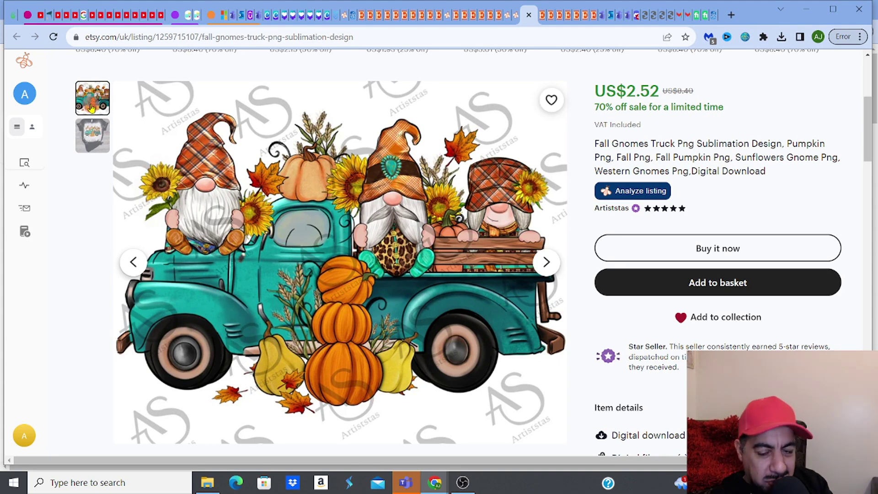
Step: Analyze the listing, expand its tags table, and widen the Keyword column to review each tag's volume, competition and keyword score
left_click(628, 192)
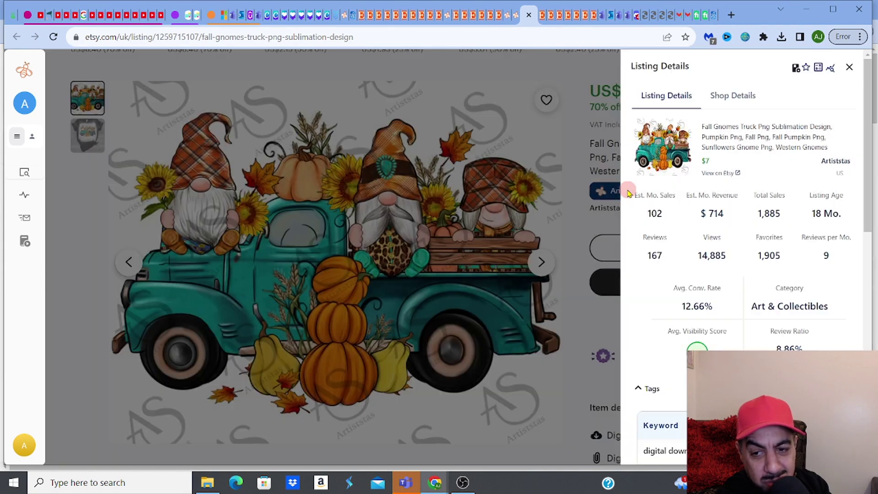
mouse_move(628, 193)
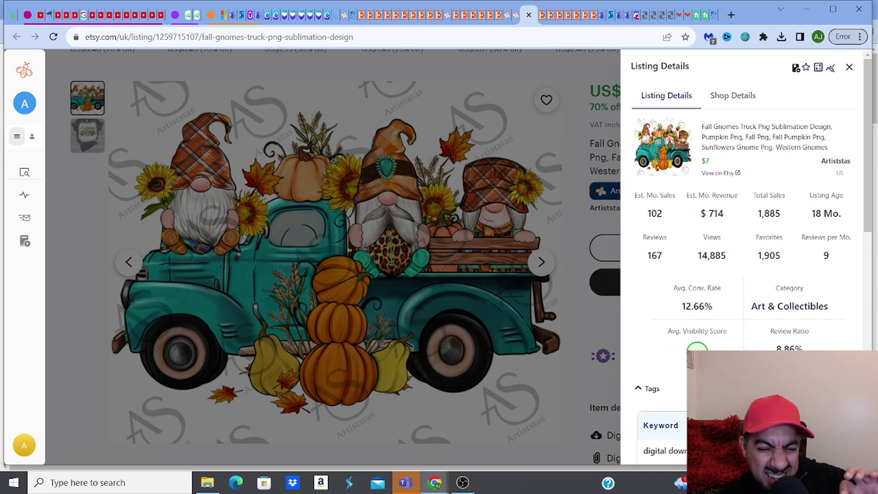
left_click(843, 389)
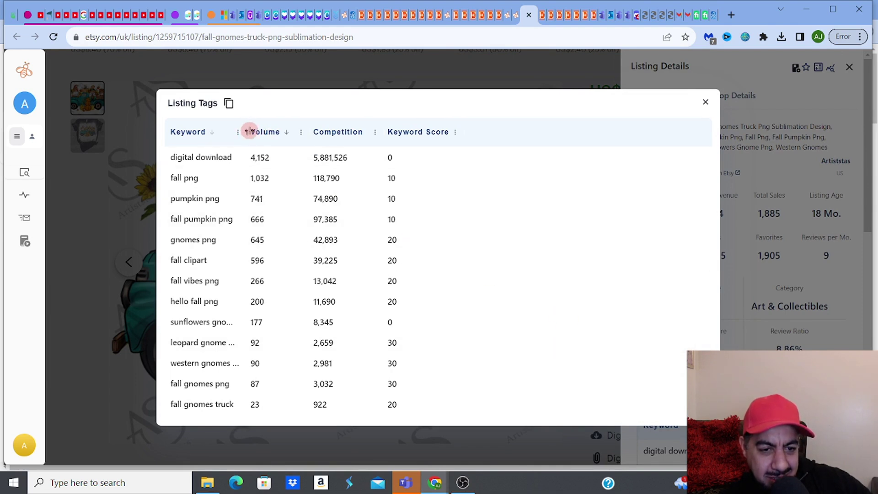
left_click_drag(246, 130, 293, 132)
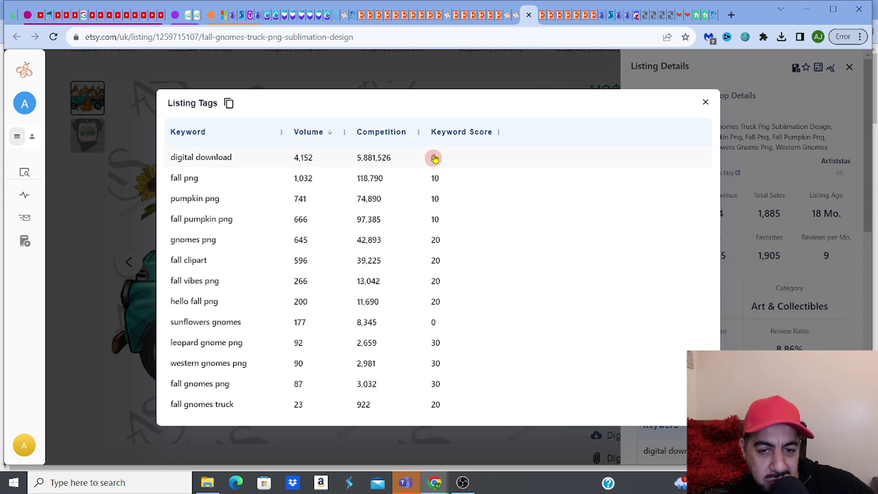
mouse_move(434, 134)
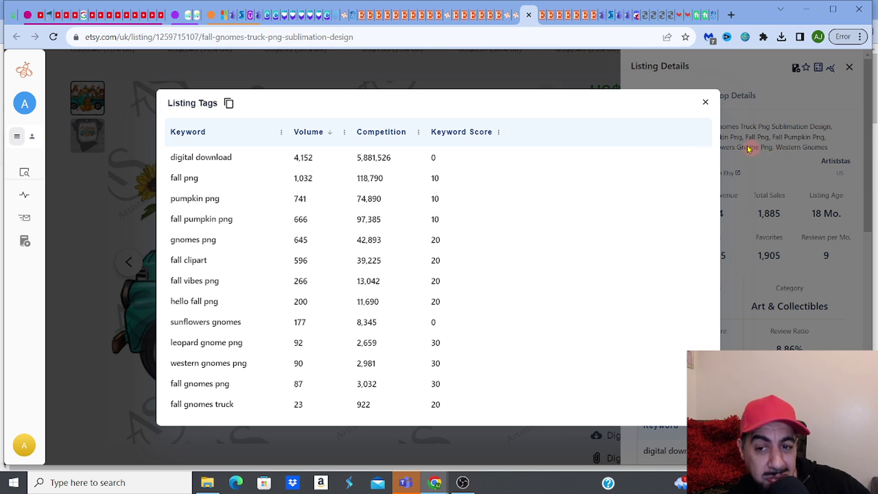
left_click(705, 102)
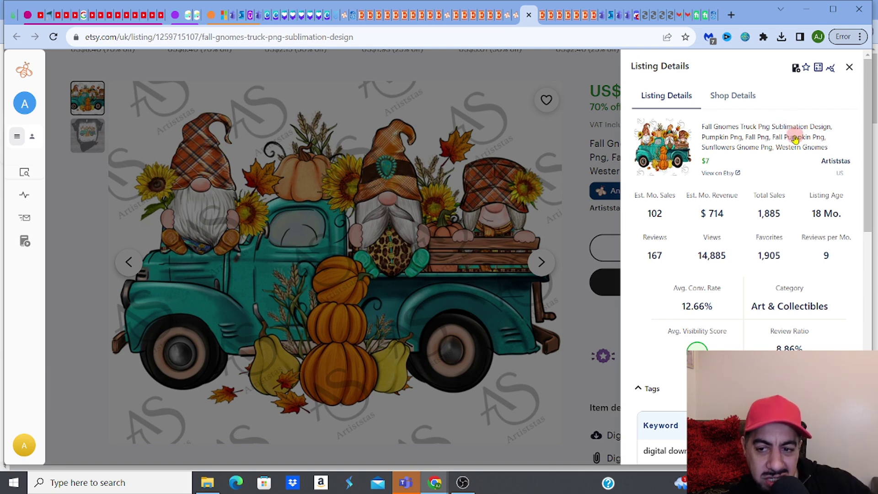
Step: Close the listing details and highlight the keywords "Pumpkin" and "Sunflowers Gnome Png" in the Etsy listing title
left_click(577, 127)
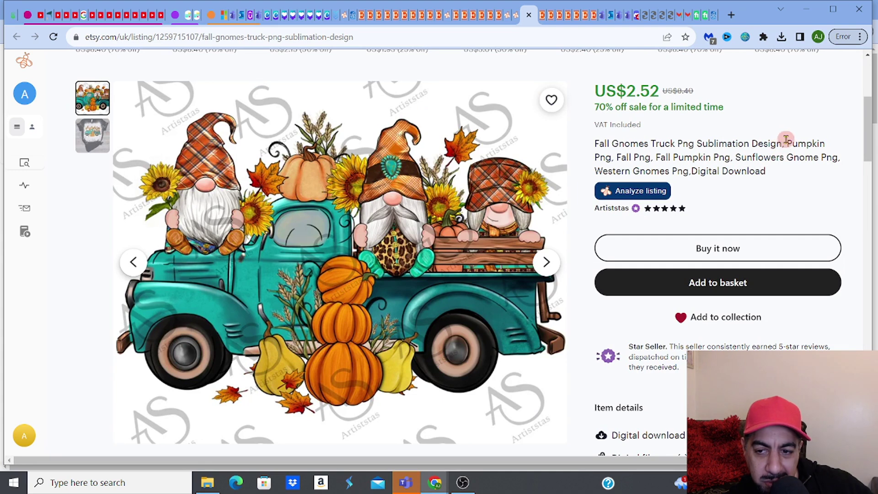
left_click_drag(786, 144, 825, 143)
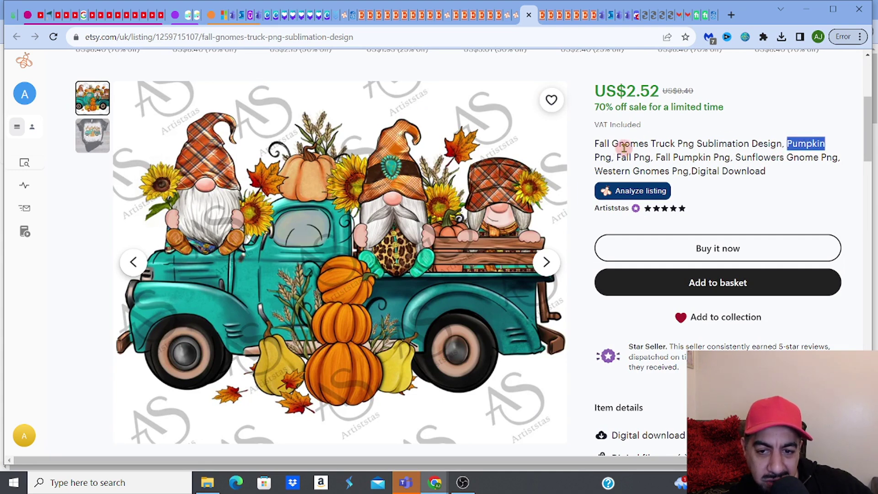
left_click_drag(600, 157, 611, 158)
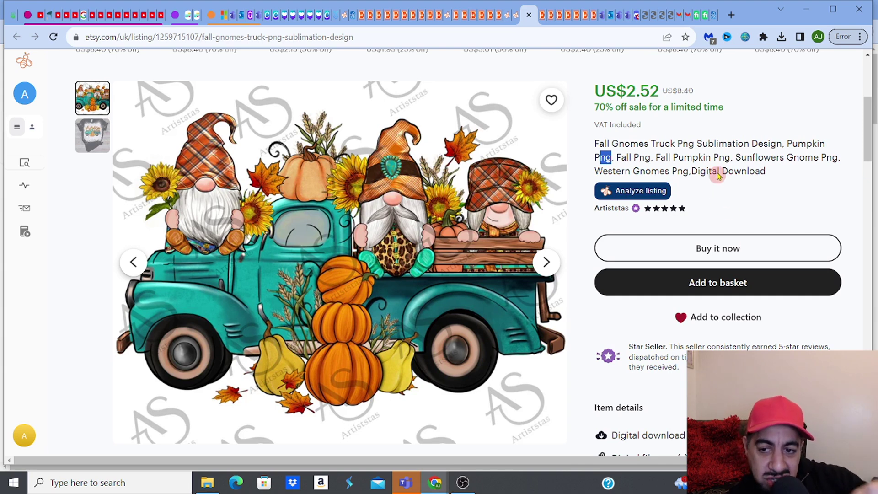
left_click(737, 159)
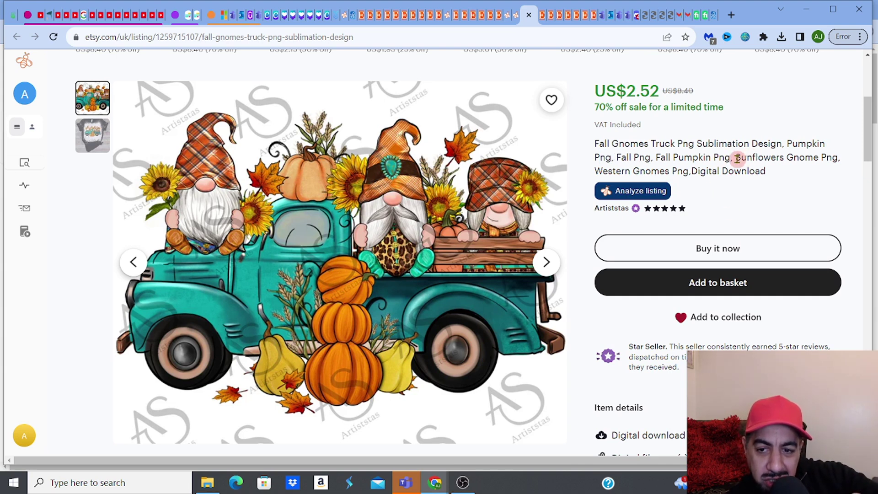
left_click_drag(736, 158, 830, 157)
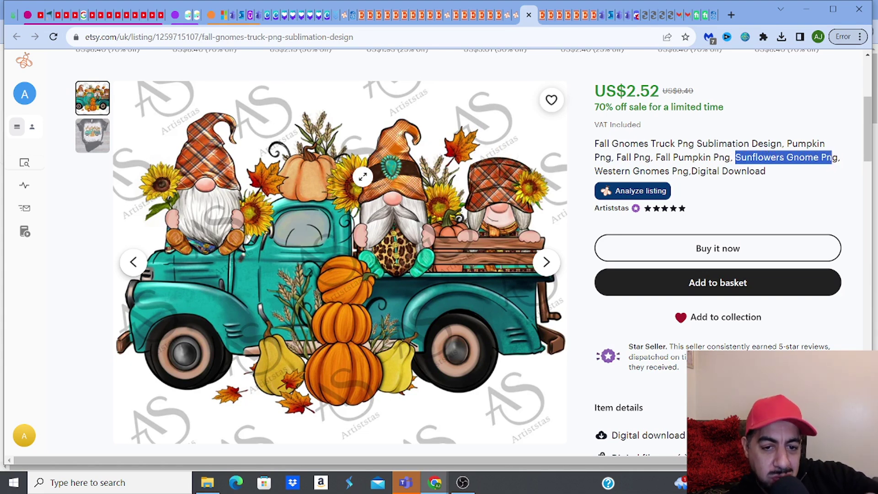
Step: Reopen the listing analysis to recheck the full tag names against the title, including "fall gnomes truck", and close it
left_click(620, 192)
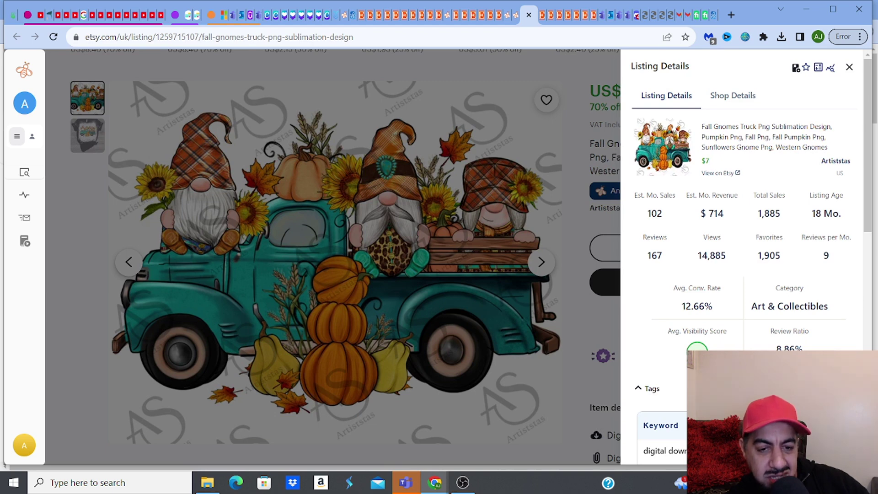
left_click(845, 388)
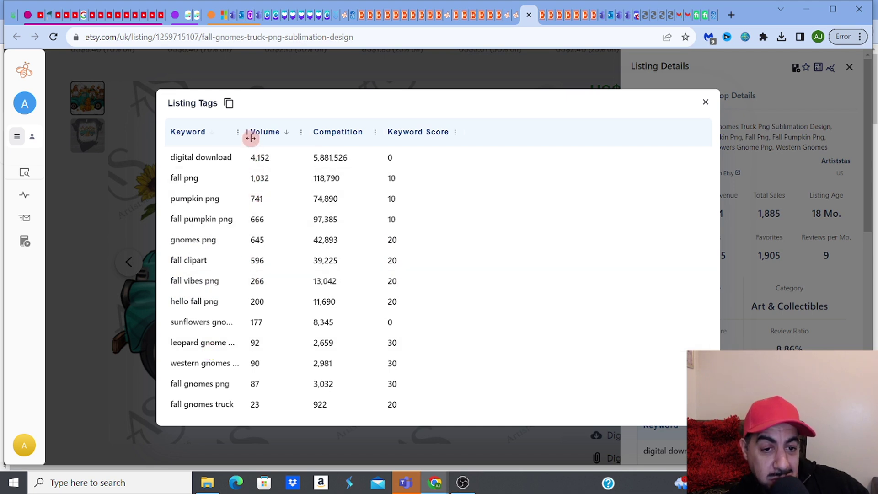
left_click_drag(249, 132, 298, 132)
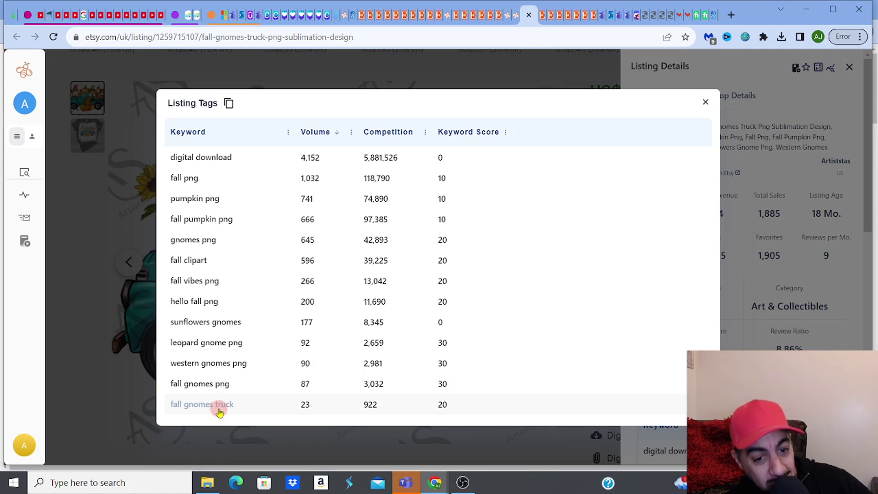
left_click(704, 103)
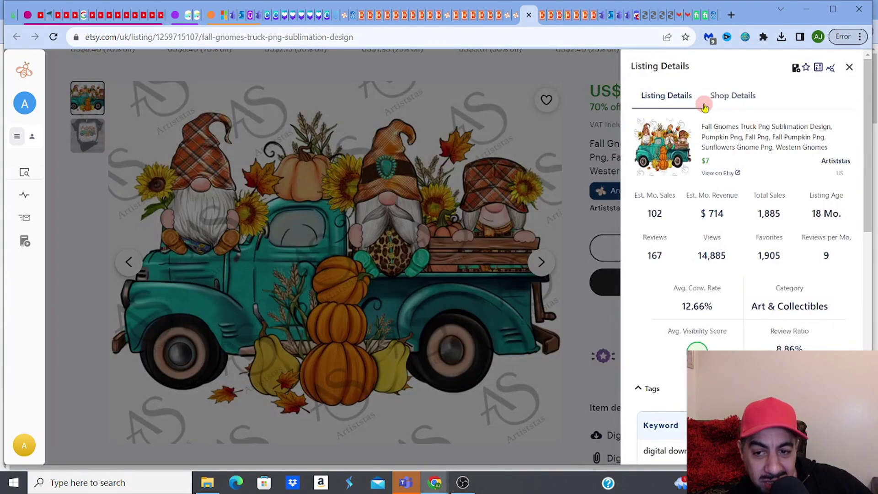
left_click(575, 131)
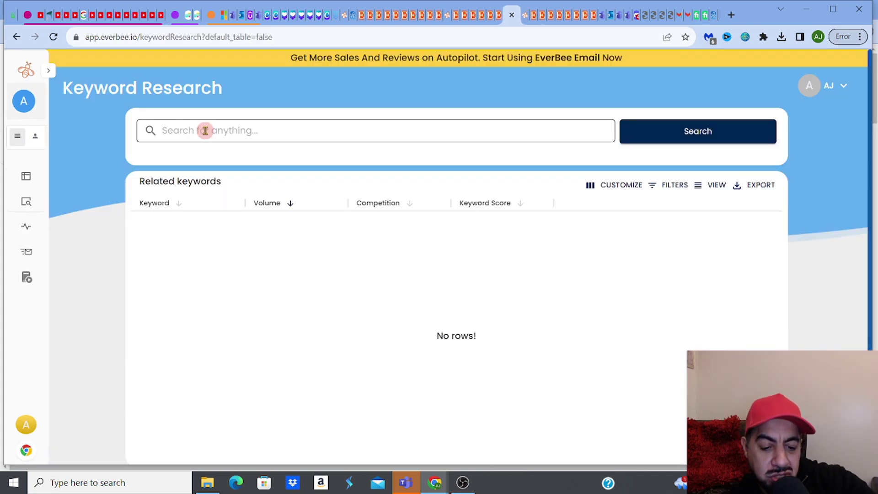
Step: Search EverBee Keyword Research for "gnome truck png"
type("gn")
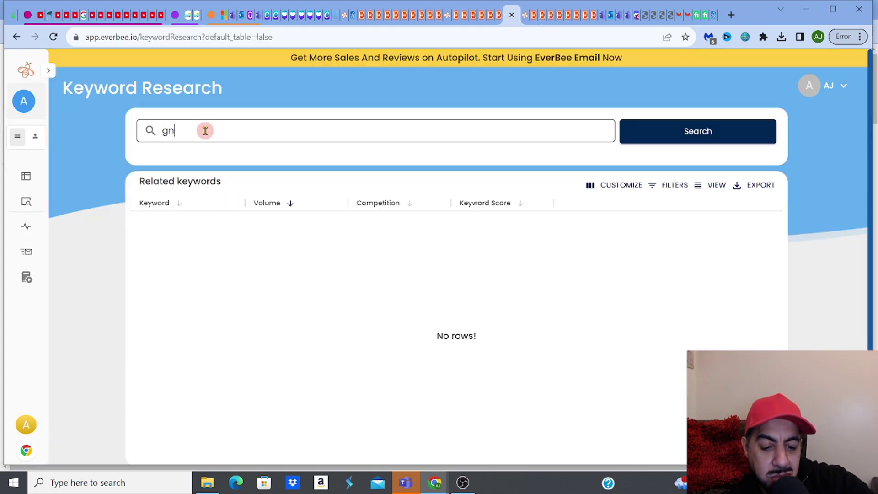
type("ome truck")
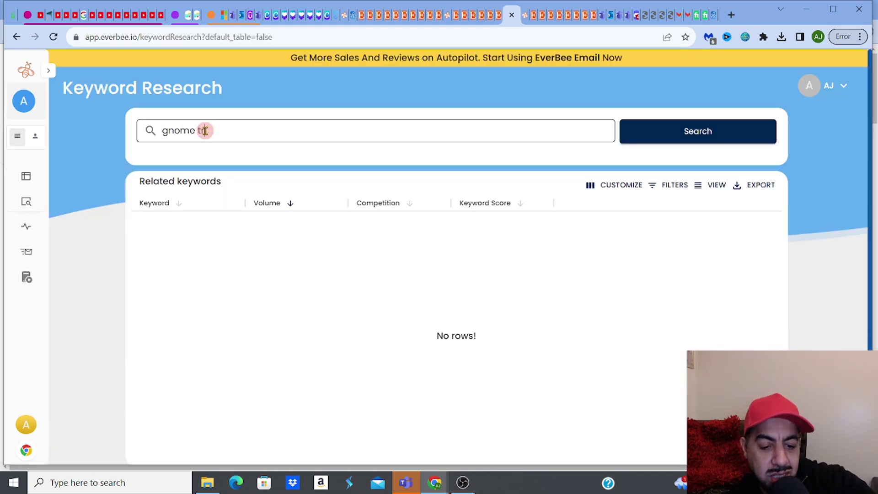
type(" png")
key("Return")
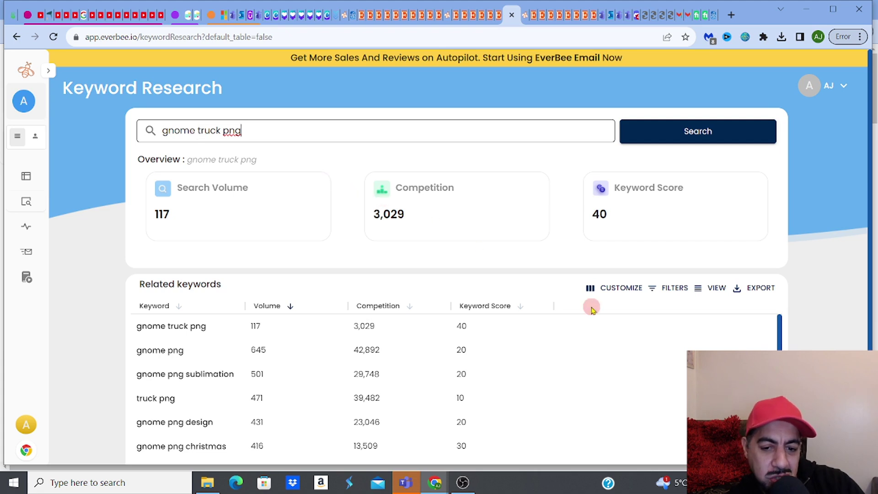
Step: Examine the volume, competition and keyword score of the related keywords down to "gnome png bundle"
left_click(555, 346)
scroll(555, 347, "down", 2)
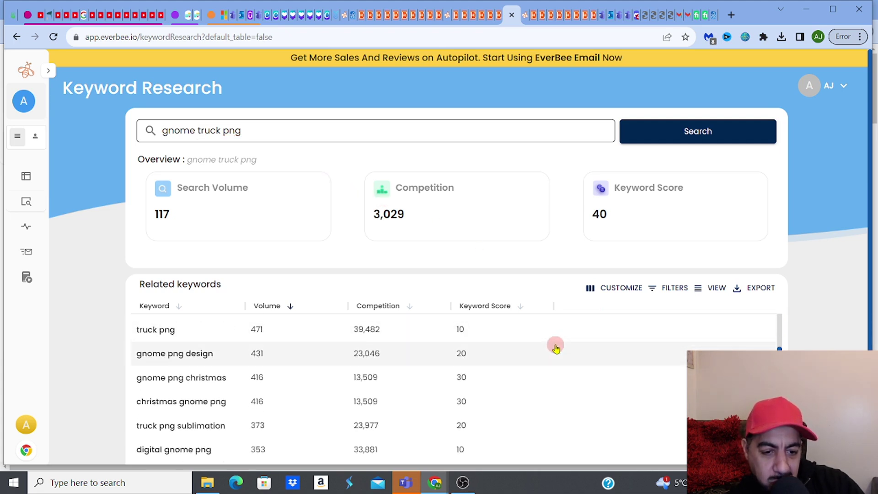
scroll(555, 346, "down", 1)
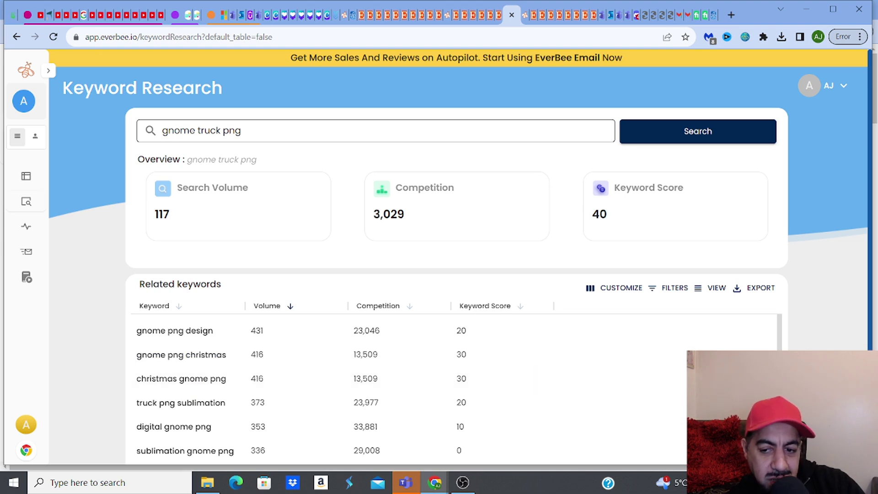
scroll(605, 371, "down", 2)
scroll(452, 388, "down", 4)
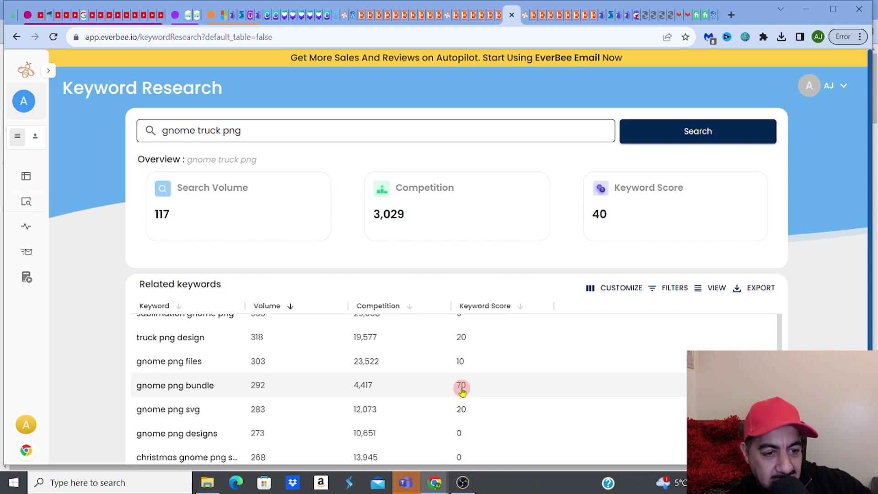
Step: Return to the truck png Product Analytics results and view the fall gnomes truck listing on Etsy again, showing its image and title
left_click(524, 20)
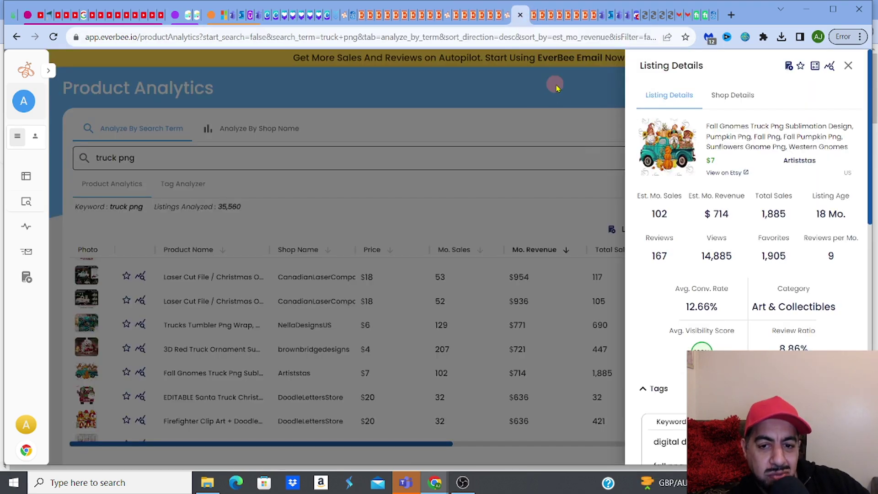
left_click(718, 173)
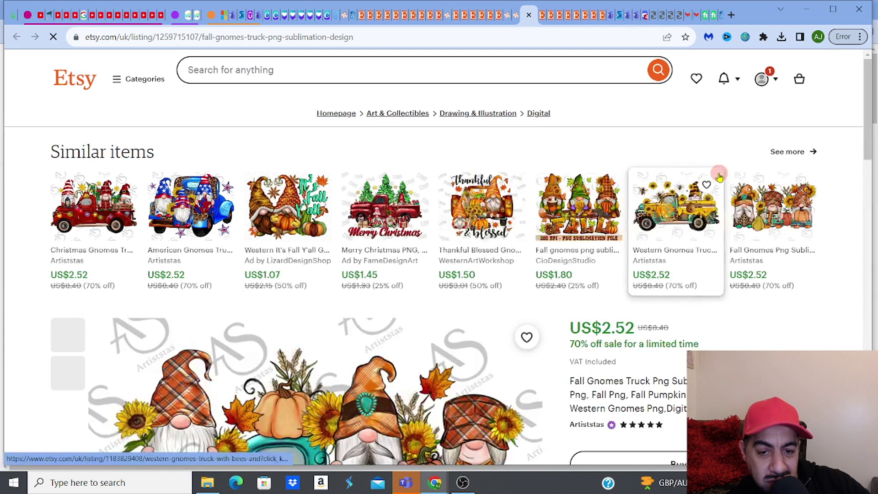
left_click_drag(868, 91, 873, 139)
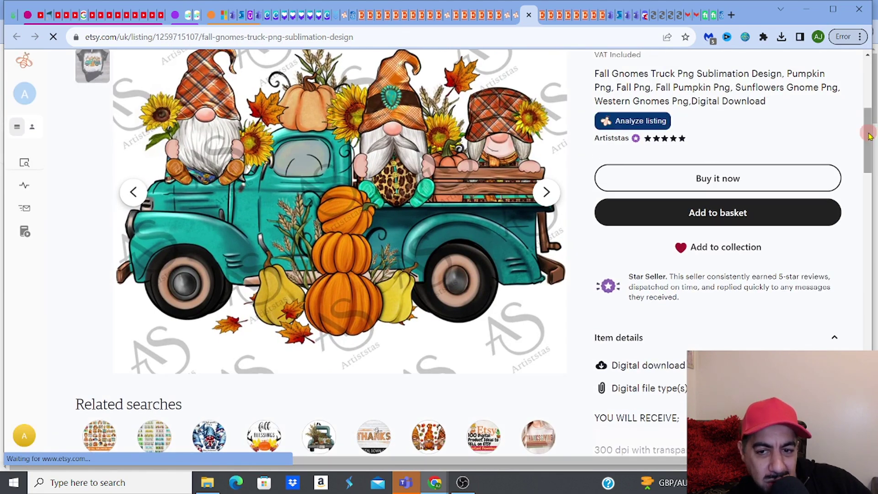
left_click_drag(869, 136, 870, 141)
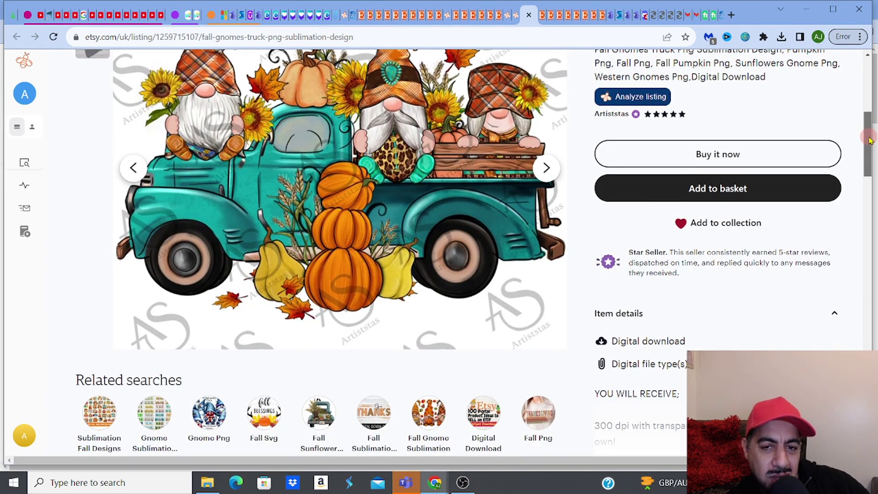
scroll(870, 140, "up", 1)
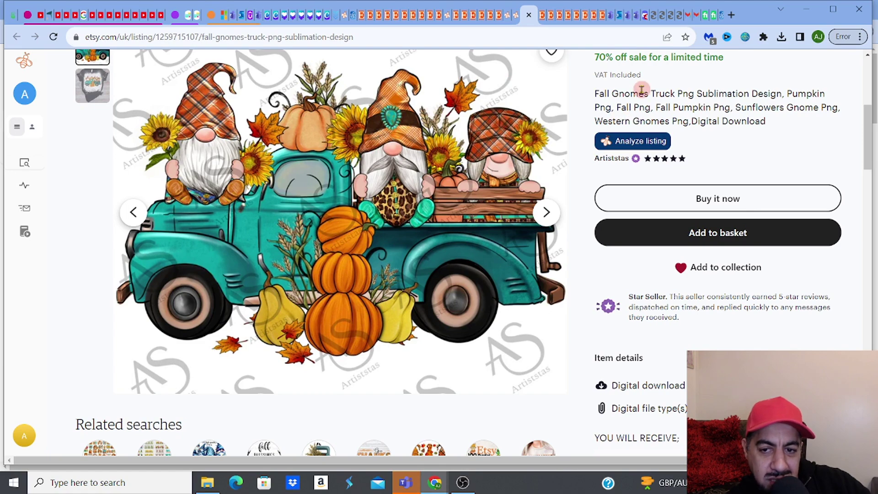
mouse_move(873, 142)
left_mouse_down()
mouse_move(874, 185)
mouse_move(873, 131)
mouse_move(873, 140)
left_mouse_up()
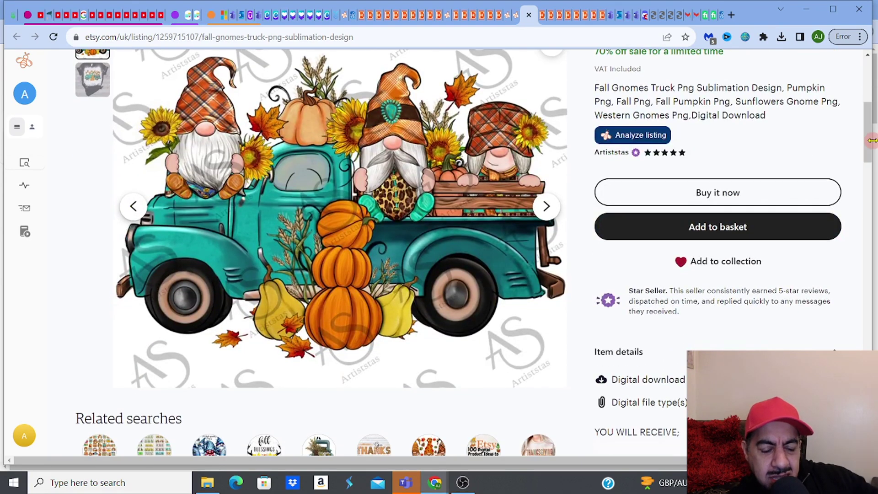